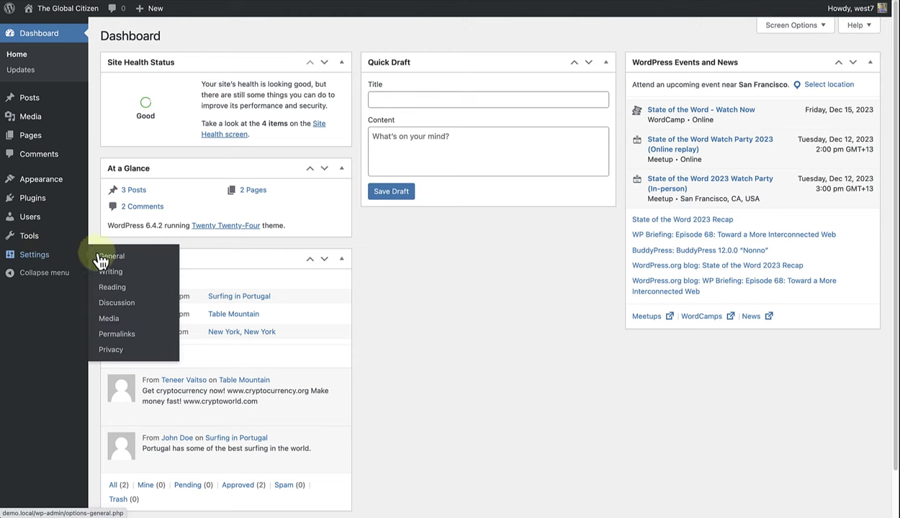
- Open the General Settings page from the Settings menu
left_click(108, 257)
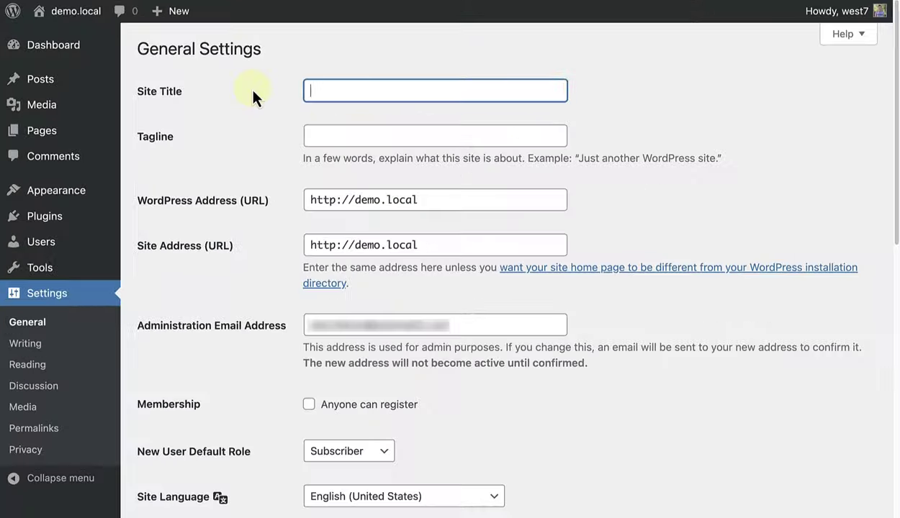
- Enter site title 'The Sushi Shop' and tagline 'We make the best handmade sushi in Cape Town'
type("The Sushi Shop")
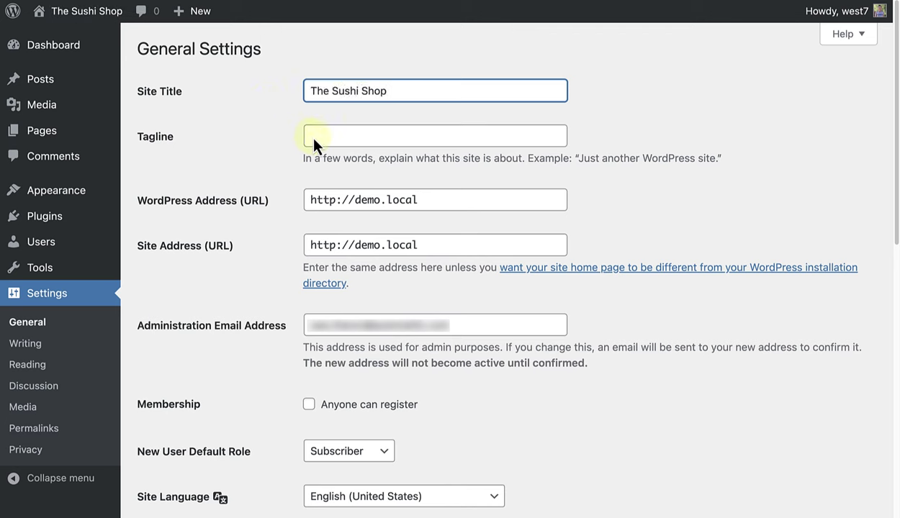
left_click(313, 137)
type("We make the best handmade sushi in Cape Town")
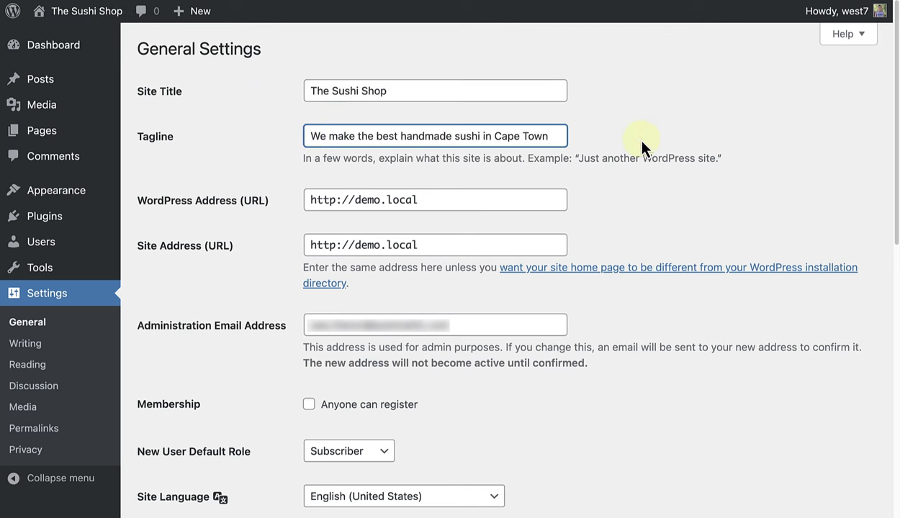
left_click(640, 139)
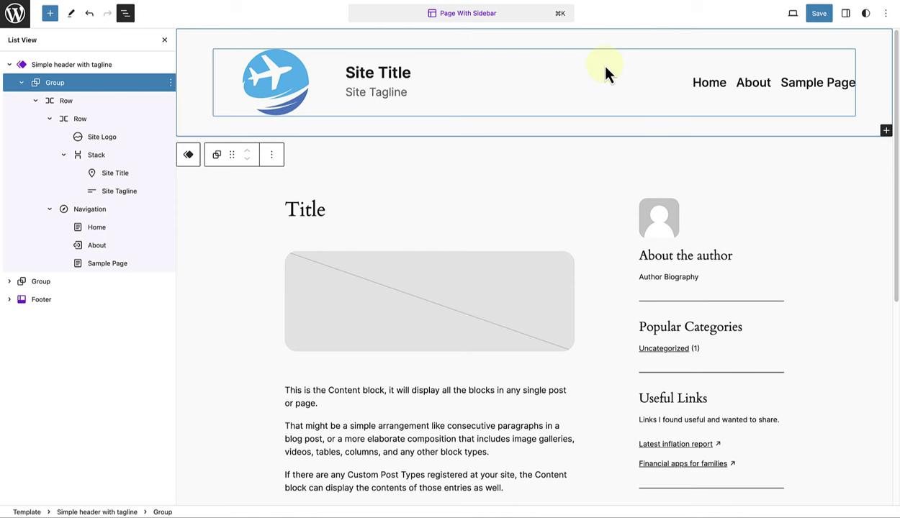
- Retype the header's site title as 'Nomad' and its tagline as 'Wandering the globe'
left_click(358, 78)
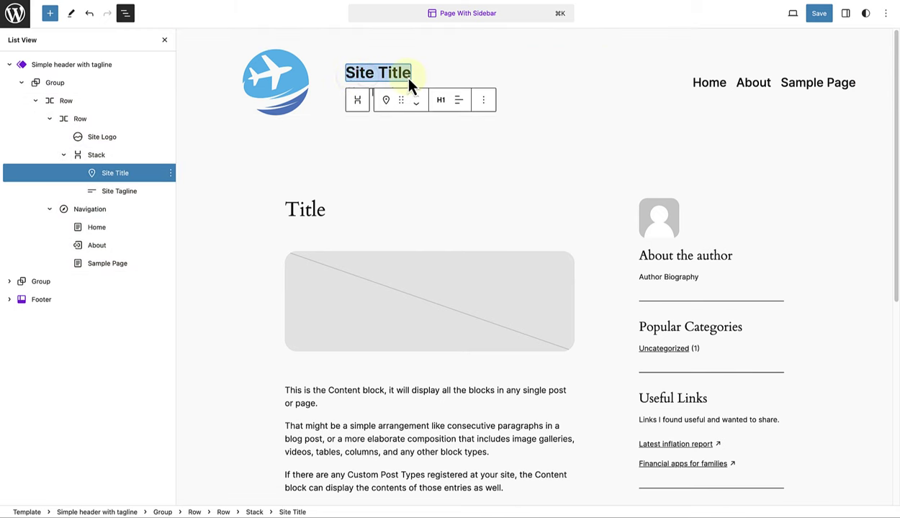
type("Nomad")
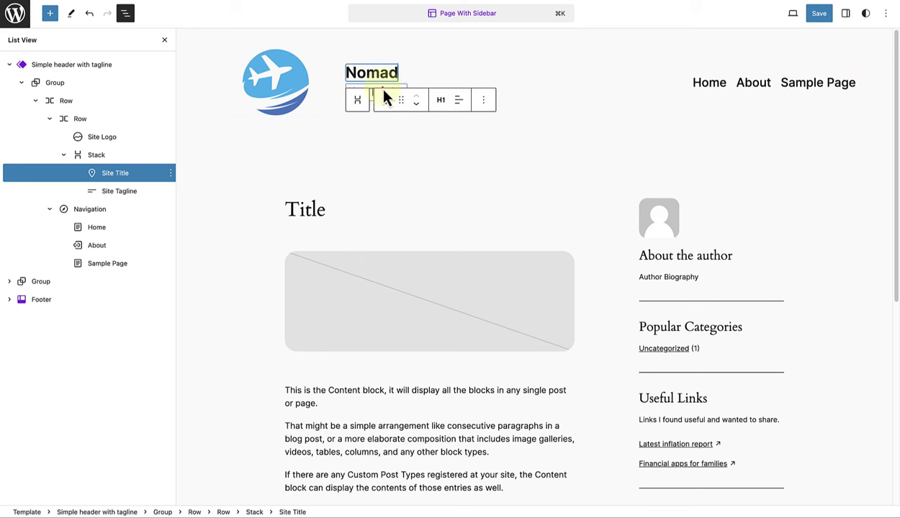
left_click_drag(344, 92, 401, 103)
type("Wandering the globe")
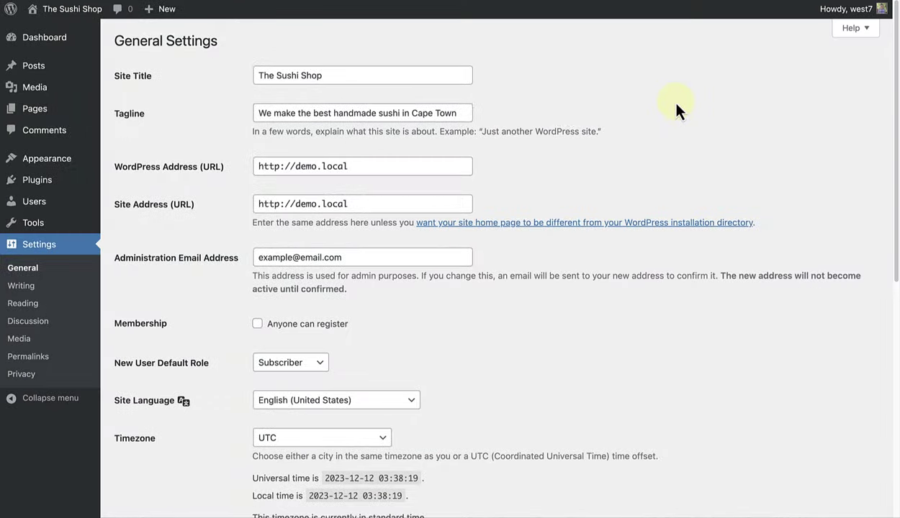
- Set the site timezone to Honolulu
scroll(676, 108, "down", 5)
scroll(677, 106, "down", 5)
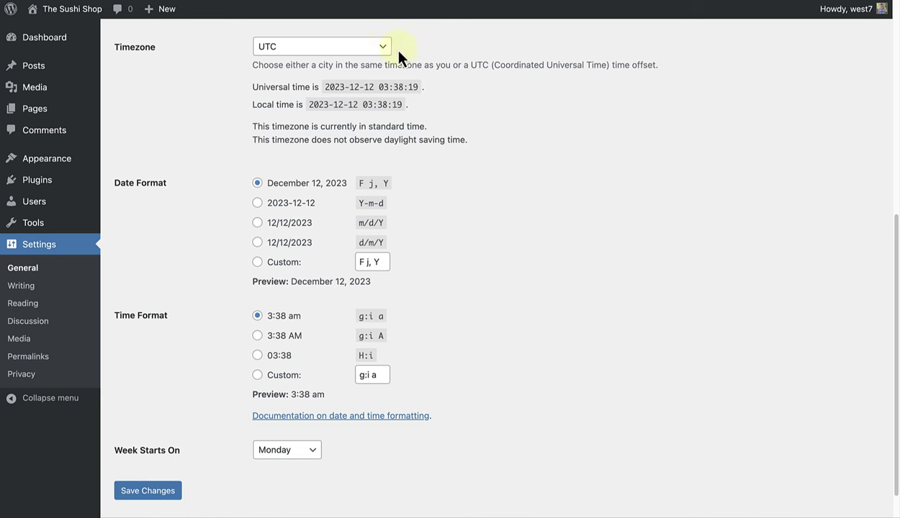
left_click(378, 47)
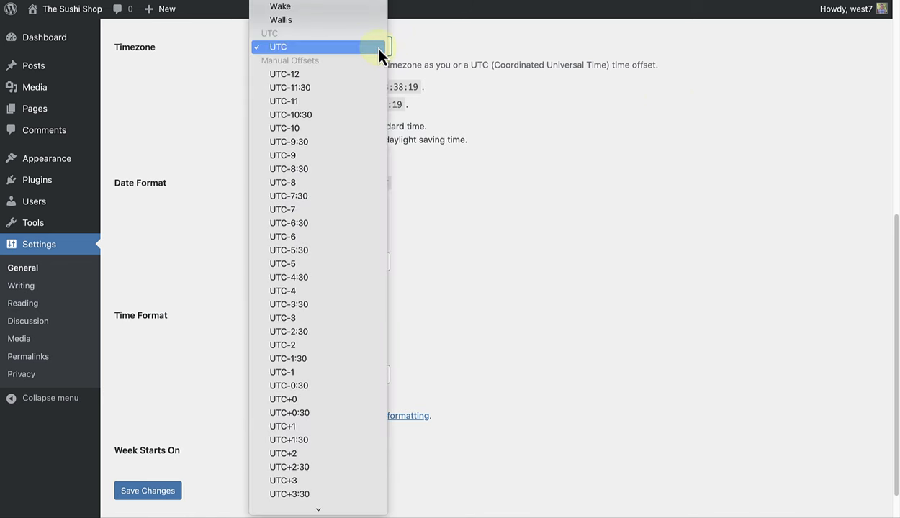
scroll(380, 50, "up", 2)
scroll(379, 50, "up", 2)
scroll(379, 50, "up", 2)
scroll(379, 51, "up", 2)
scroll(379, 50, "up", 2)
scroll(379, 50, "up", 1)
scroll(379, 50, "up", 1)
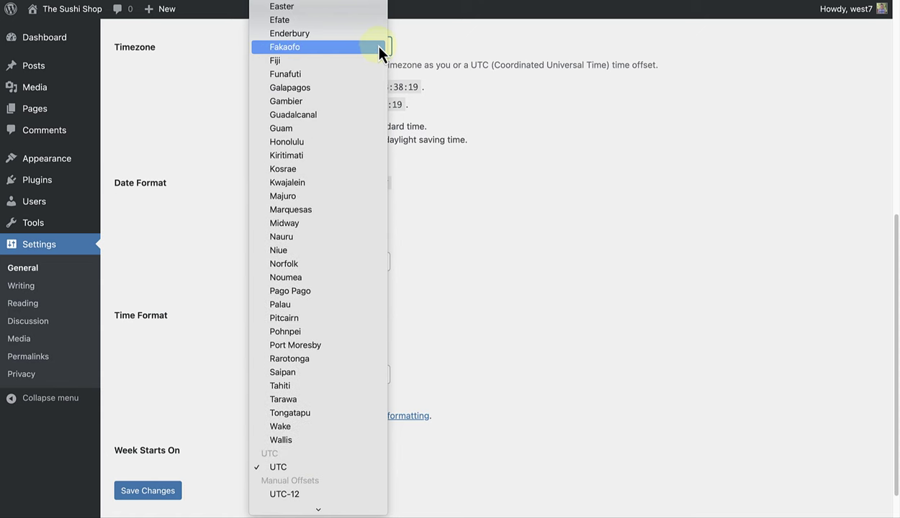
left_click(291, 143)
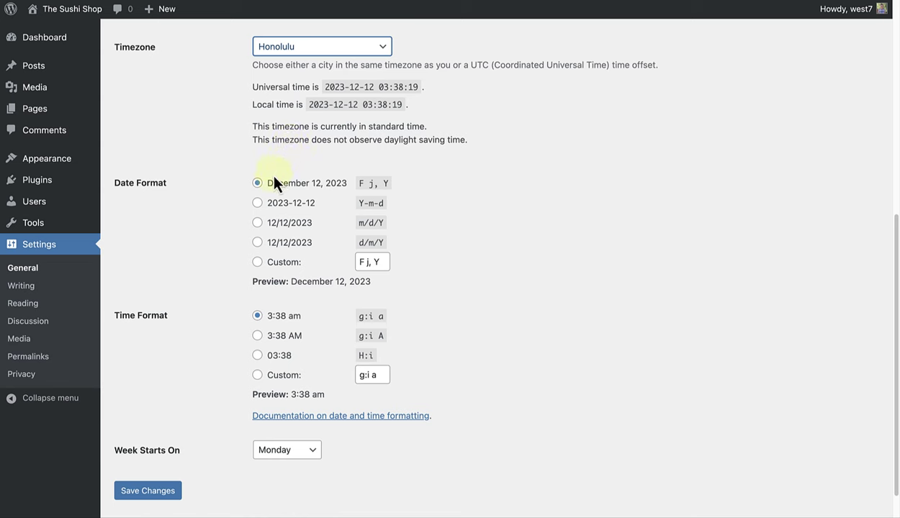
- Choose the 2023-12-12 date format and 3:38 AM time format, then view first-day-of-week choices
left_click(258, 203)
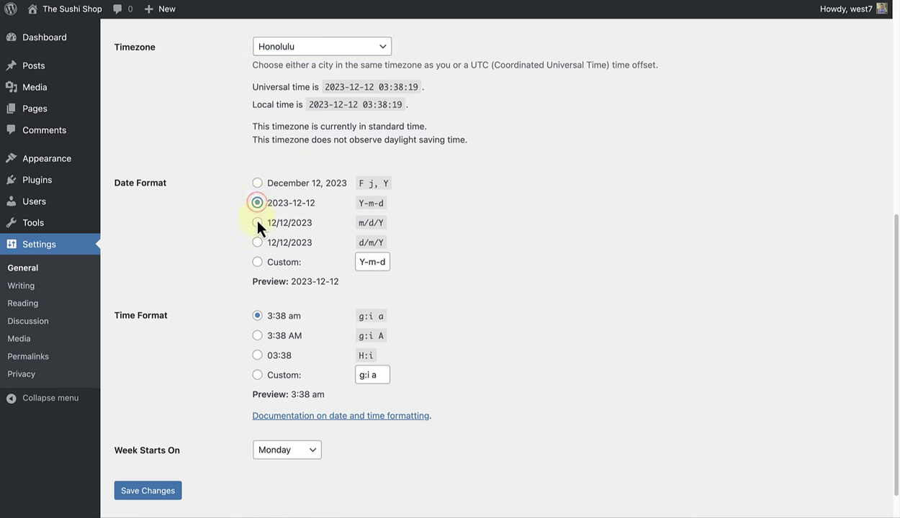
left_click(251, 335)
scroll(231, 353, "down", 1)
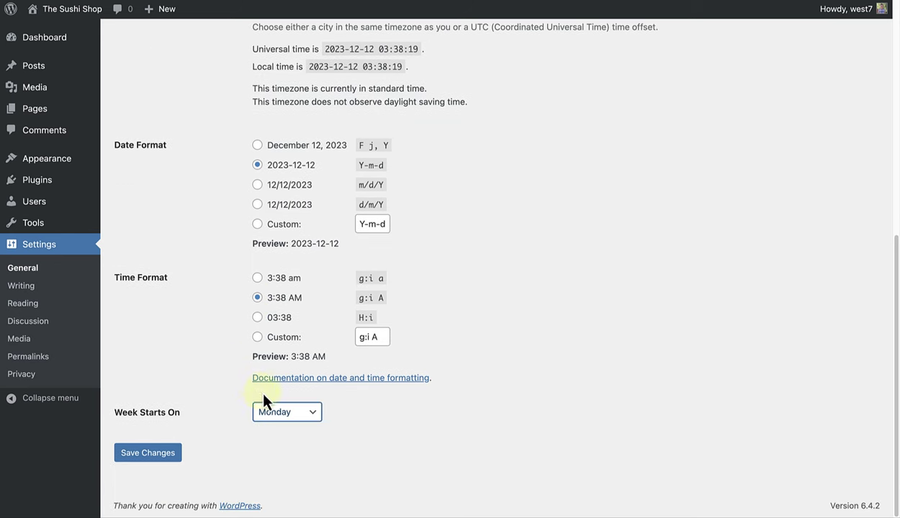
left_click(294, 419)
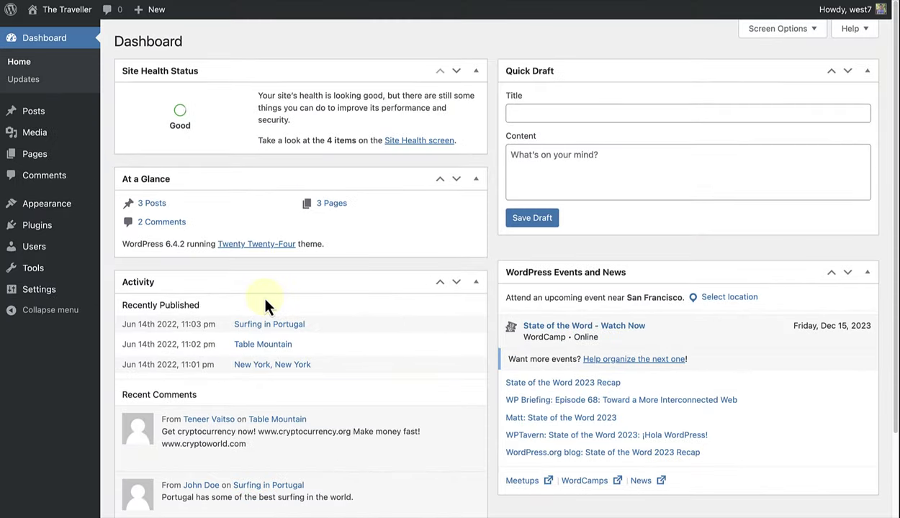
mouse_move(39, 290)
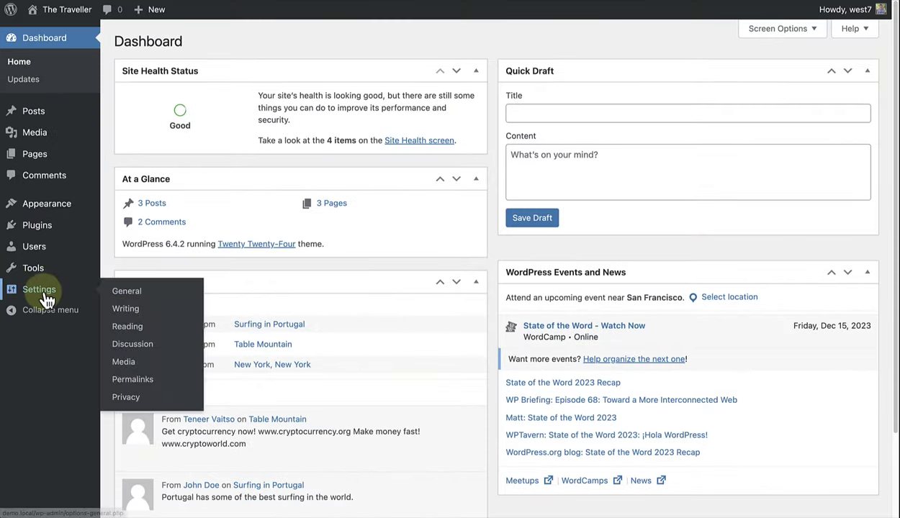
- In Reading Settings, try 'A static page' then keep the homepage on 'Your latest posts'
left_click(127, 326)
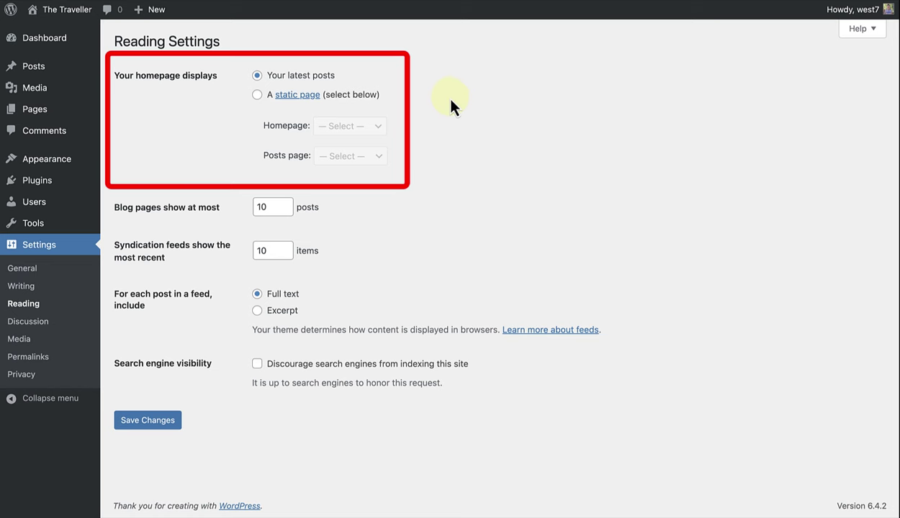
left_click(257, 95)
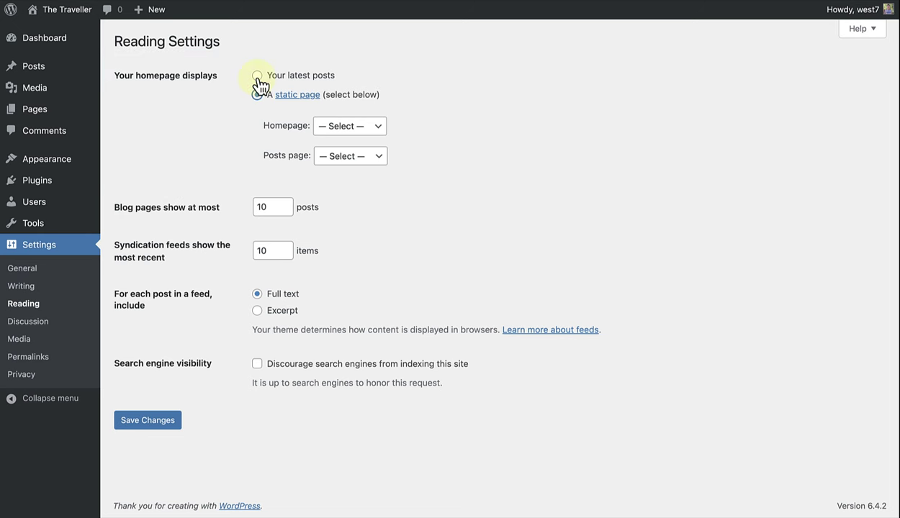
left_click(256, 76)
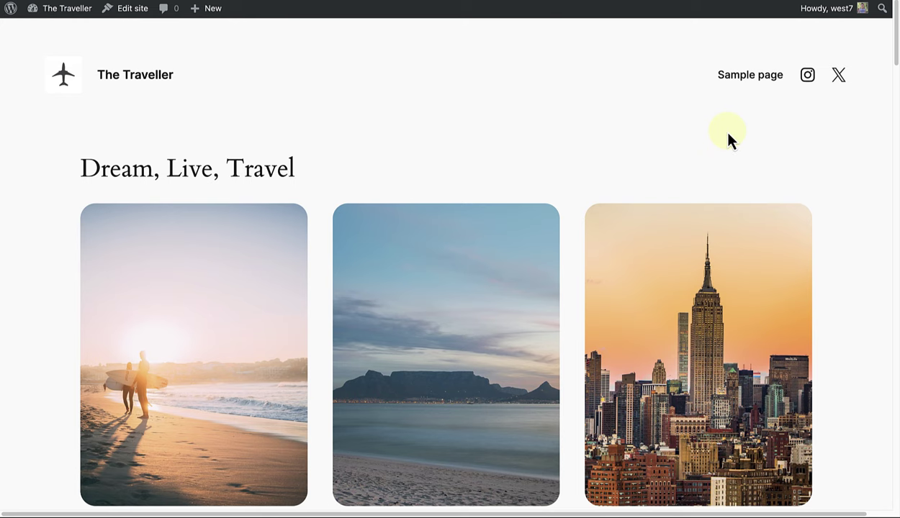
scroll(728, 134, "down", 3)
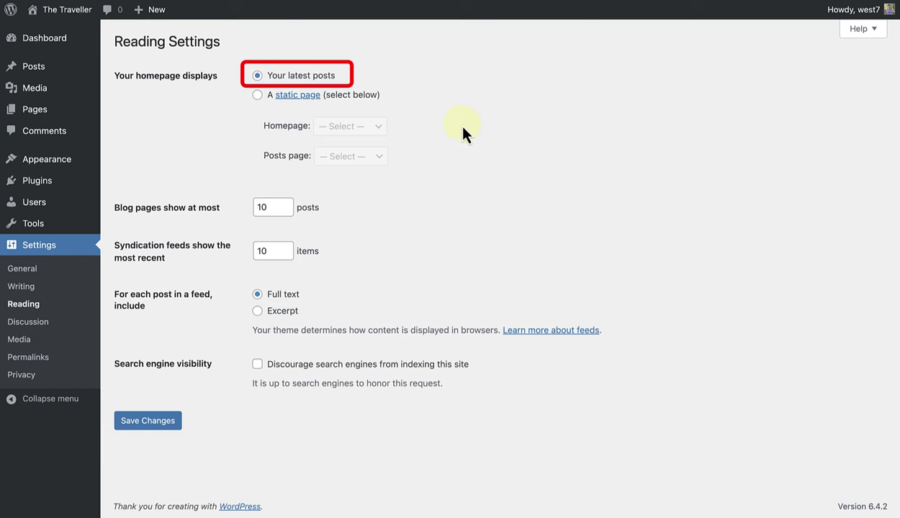
mouse_move(46, 159)
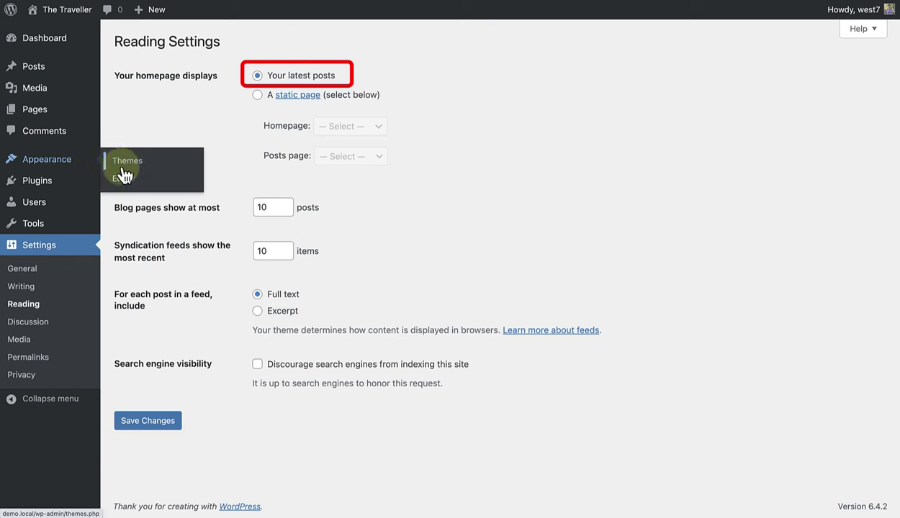
- Open the Blog Home template in the Site Editor
left_click(123, 180)
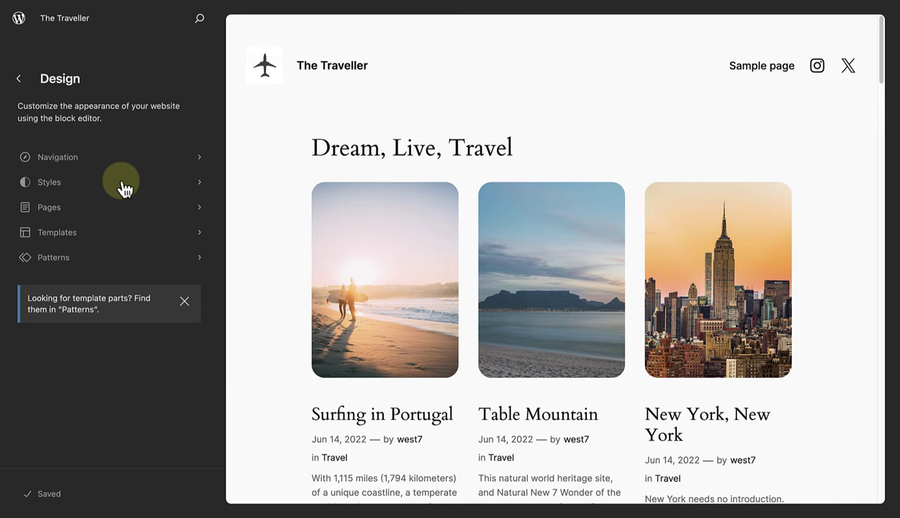
left_click(268, 169)
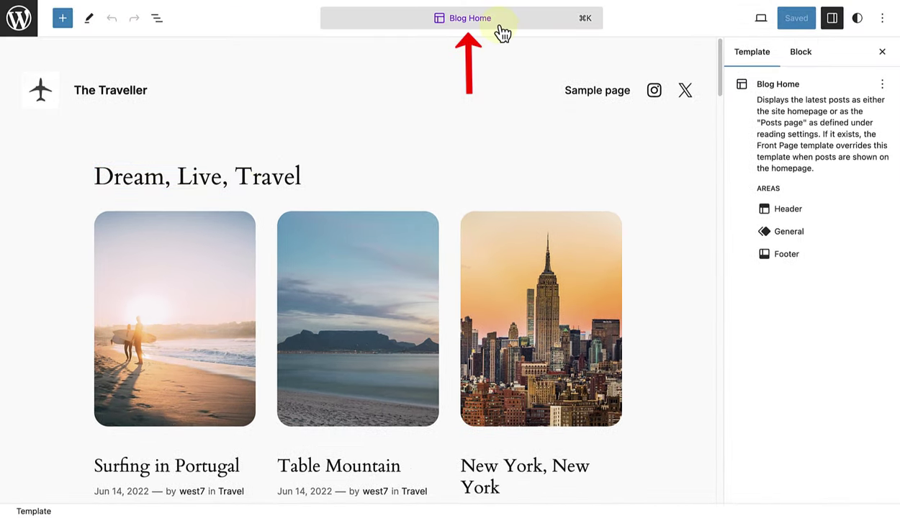
scroll(625, 247, "down", 2)
scroll(624, 247, "down", 2)
- Select the Post Template grid and scroll through its three-column travel posts
left_click(601, 288)
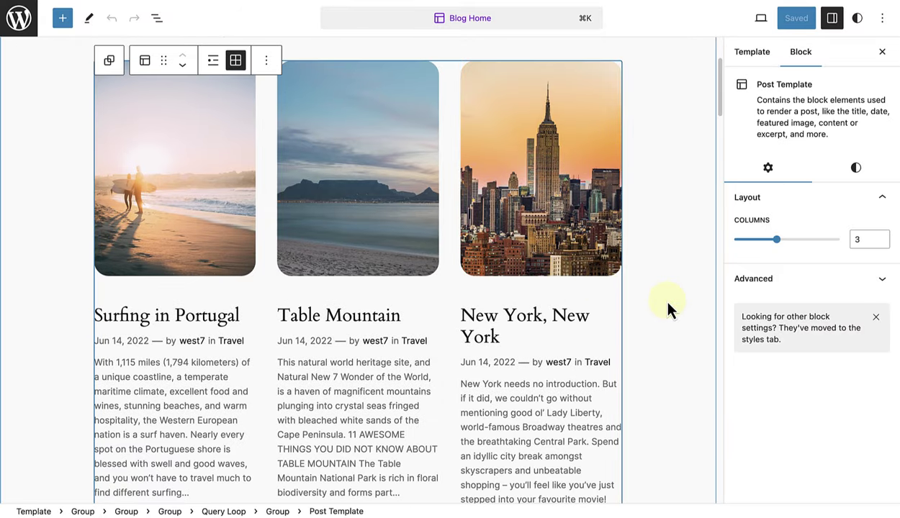
scroll(667, 304, "down", 3)
scroll(666, 308, "down", 5)
scroll(666, 308, "down", 3)
scroll(666, 308, "down", 3)
scroll(667, 308, "down", 3)
scroll(667, 308, "down", 4)
scroll(666, 308, "down", 3)
scroll(666, 308, "down", 4)
scroll(667, 308, "down", 2)
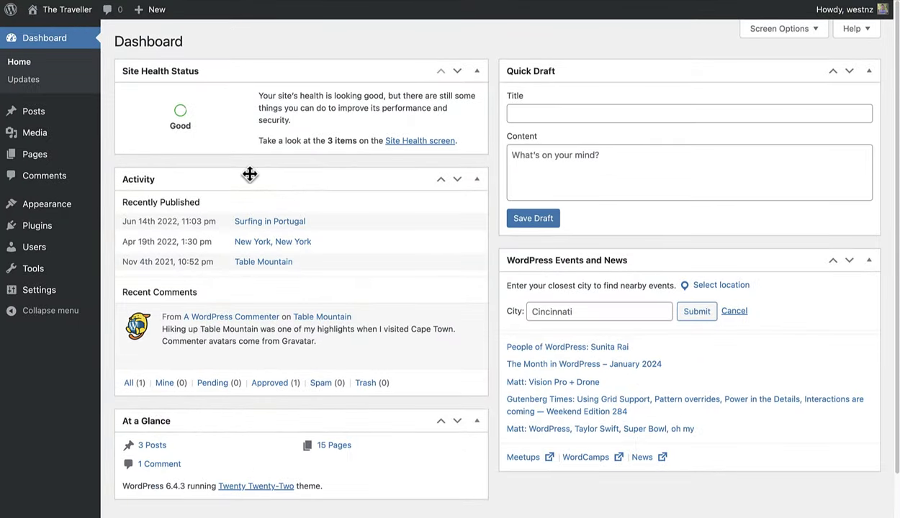
- Create and publish an empty page titled 'Home'
left_click(48, 155)
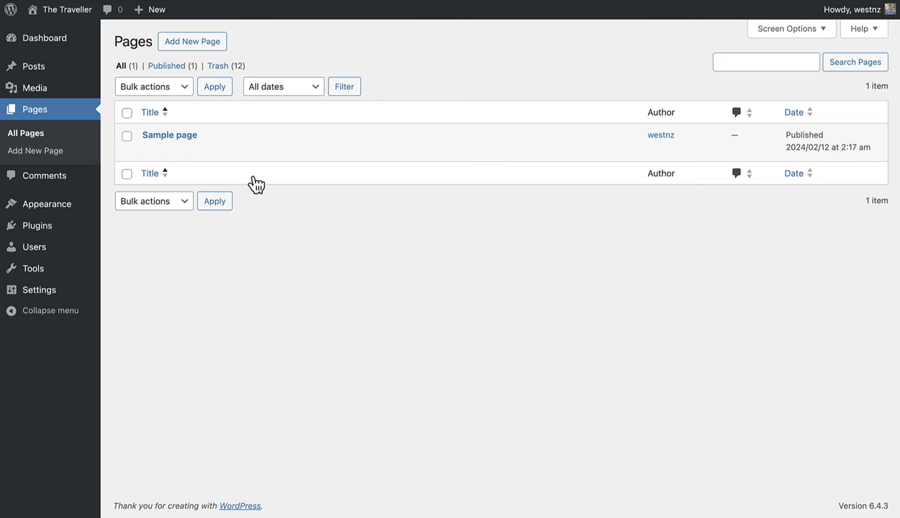
left_click(188, 43)
type("Home")
left_click(809, 24)
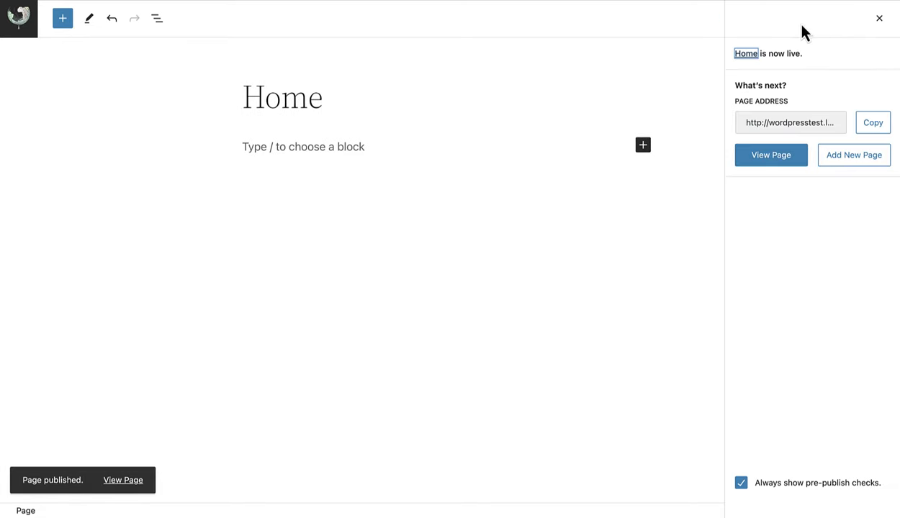
left_click(19, 15)
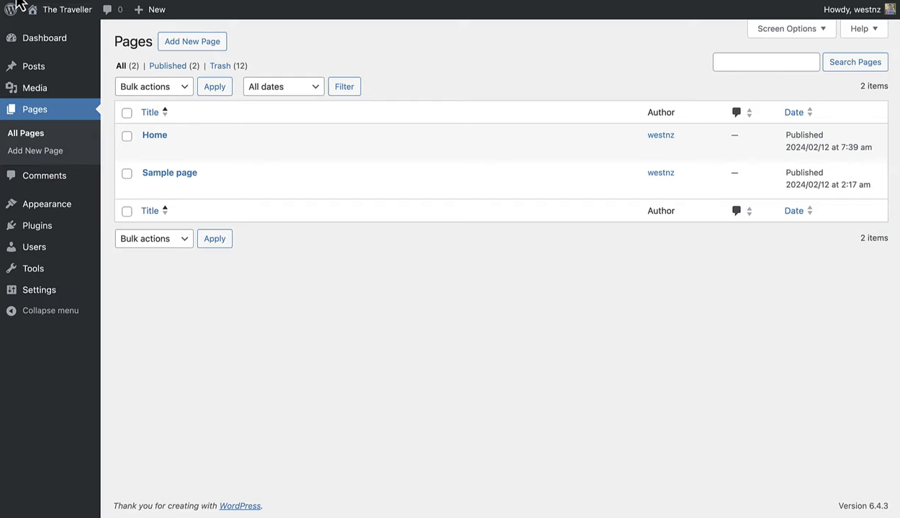
- Create and publish an empty page titled 'Blog', then return to All Pages
left_click(175, 44)
type("Blog")
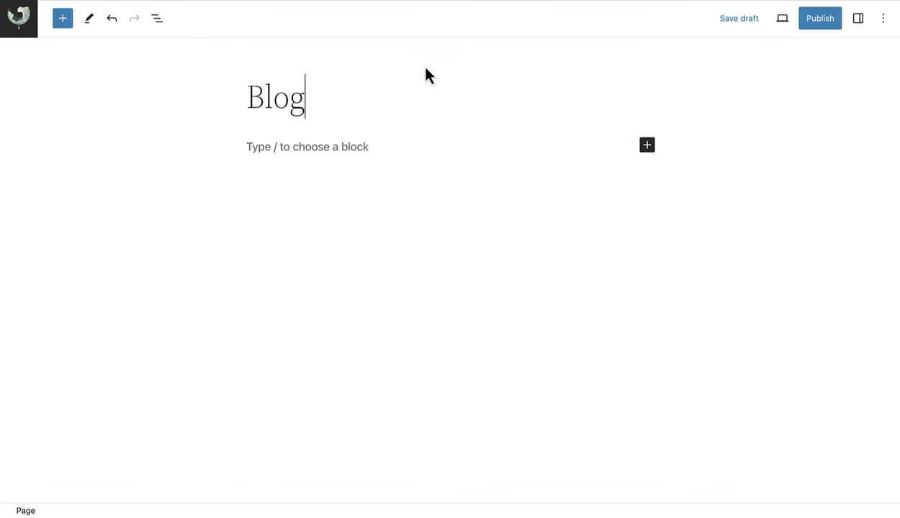
left_click(804, 25)
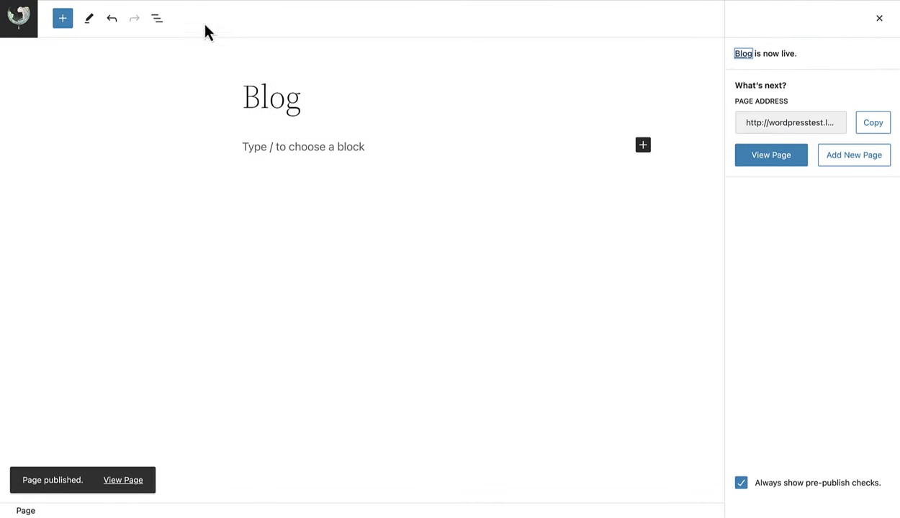
left_click(15, 10)
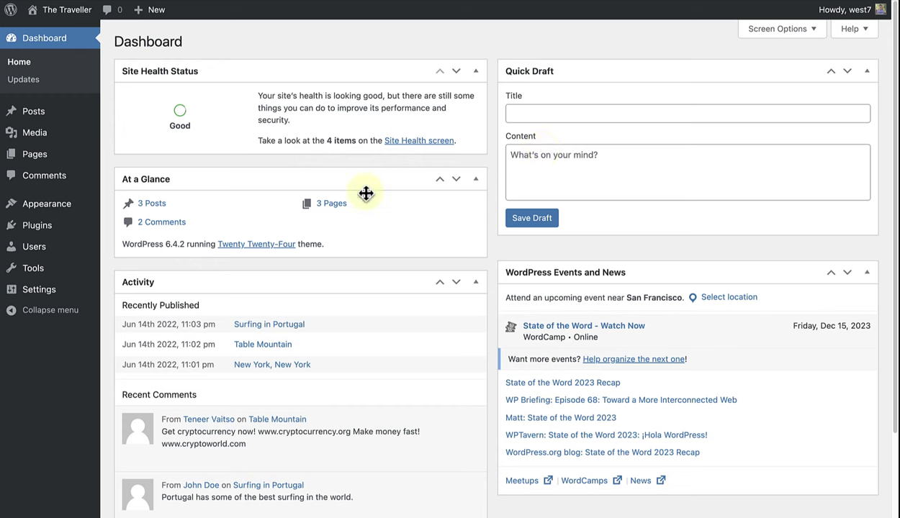
- Set the homepage to the static page Home and posts page to Blog, and save
mouse_move(39, 289)
left_click(129, 326)
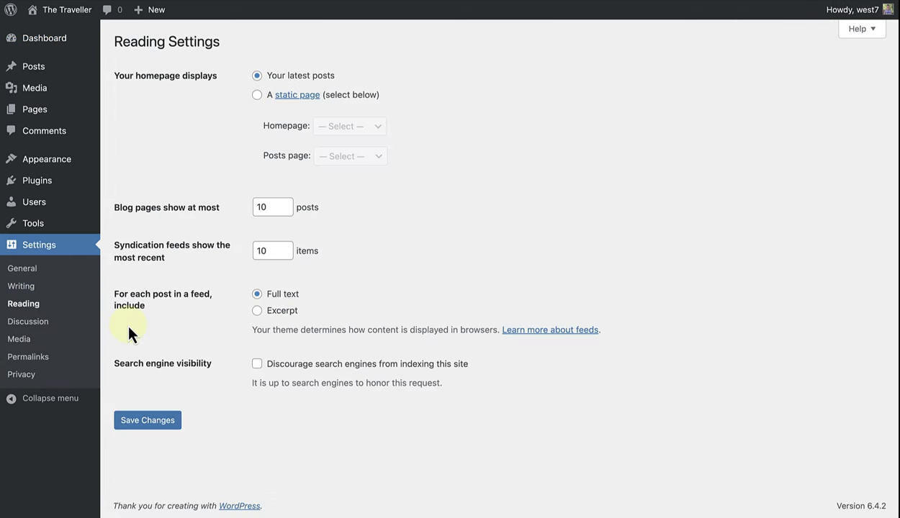
left_click(257, 96)
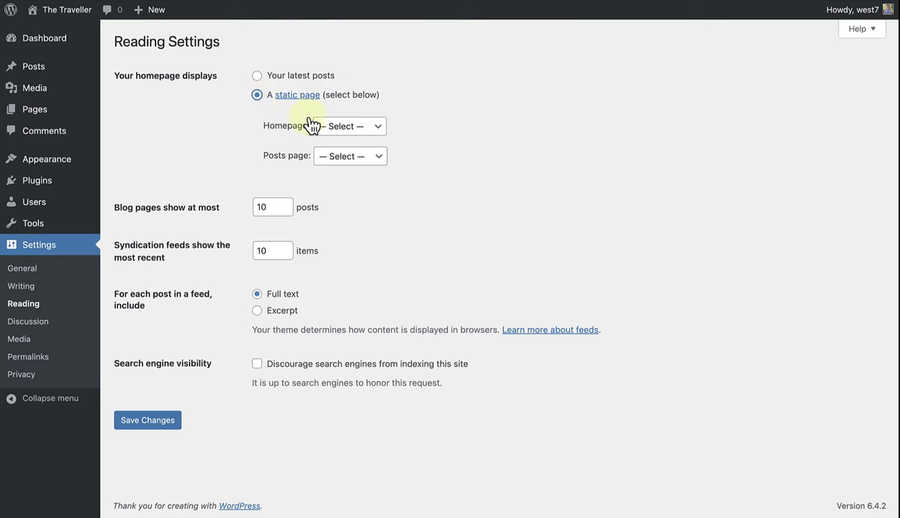
left_click(356, 128)
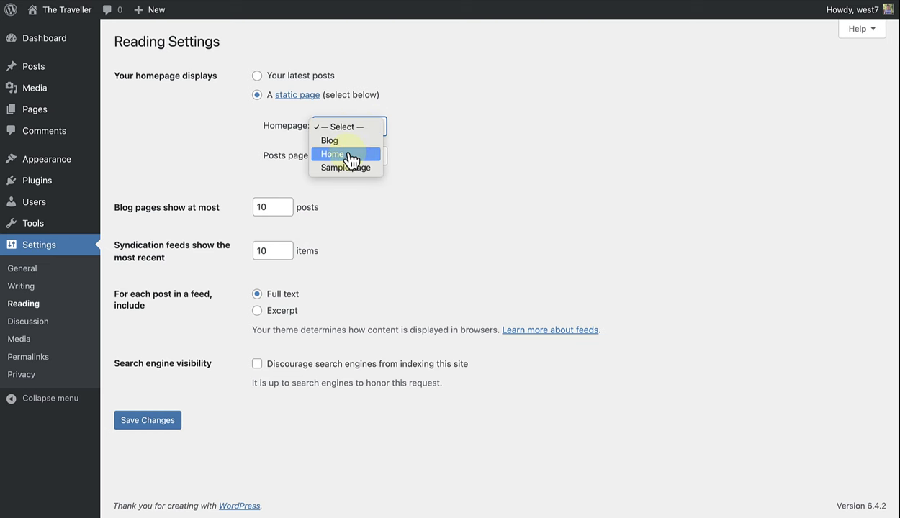
left_click(349, 155)
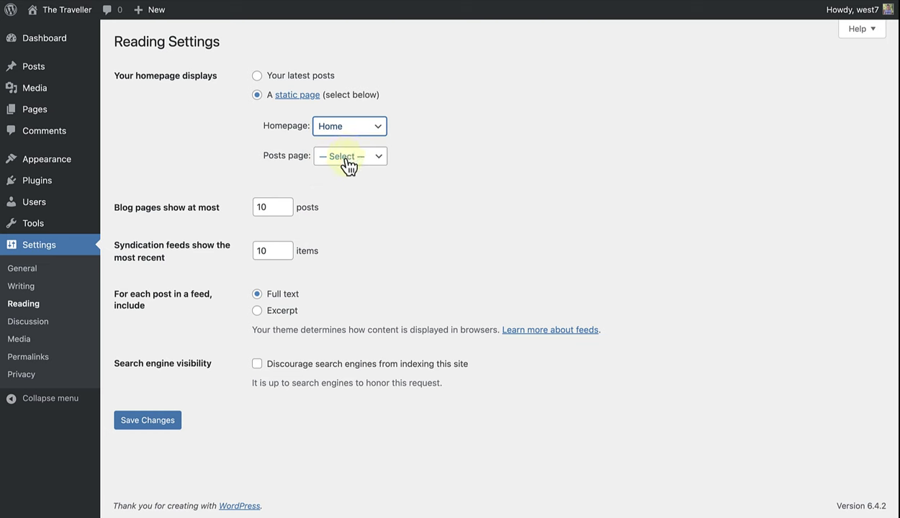
left_click(349, 159)
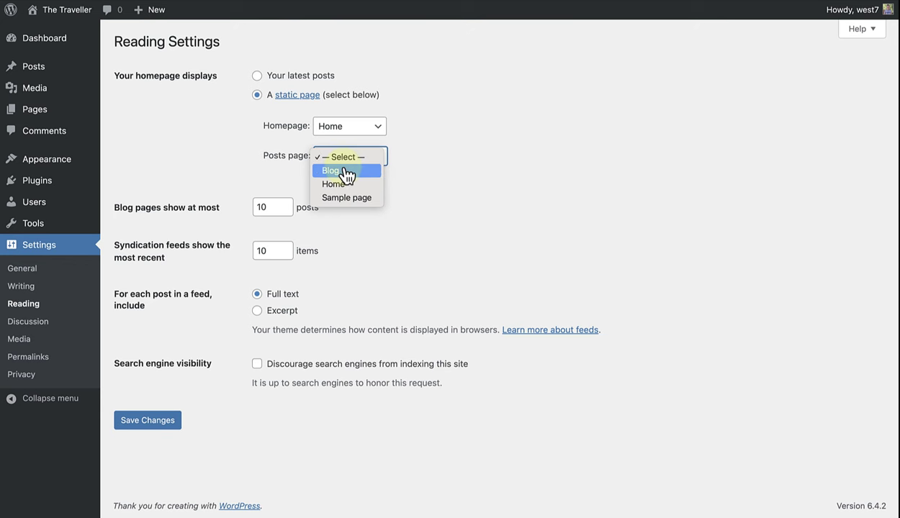
left_click(343, 170)
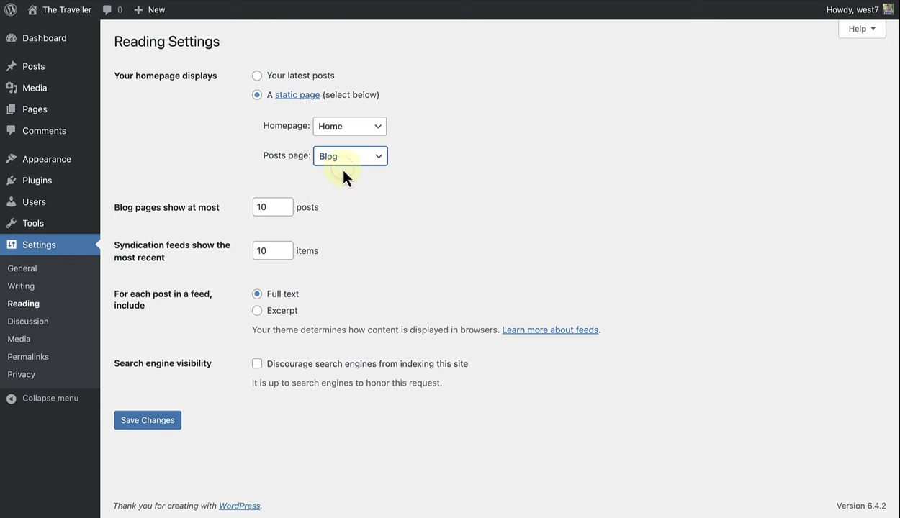
left_click(170, 424)
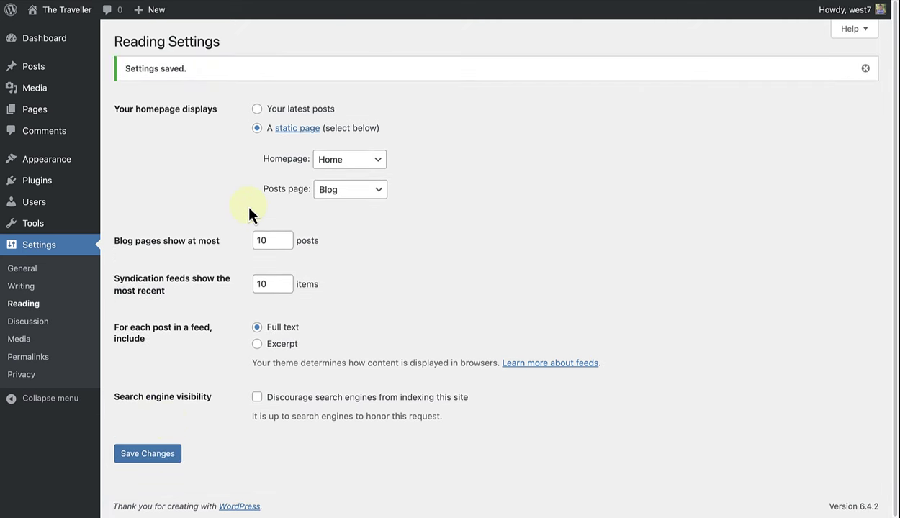
- Open the Home page and edit its Pages template from the Settings sidebar
left_click(47, 117)
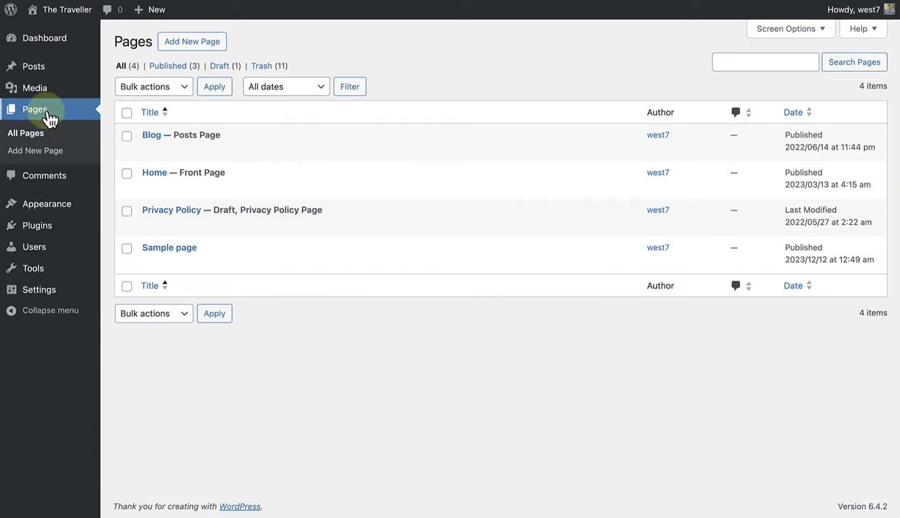
left_click(154, 174)
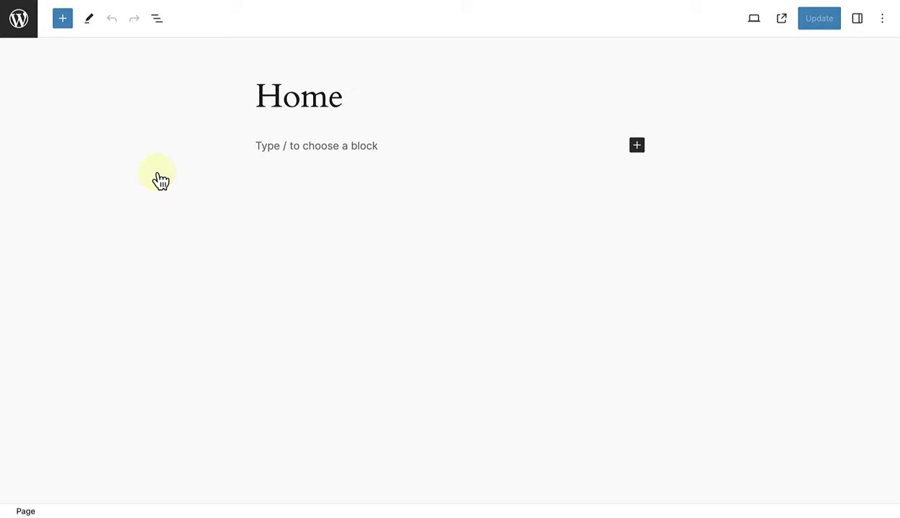
left_click(857, 22)
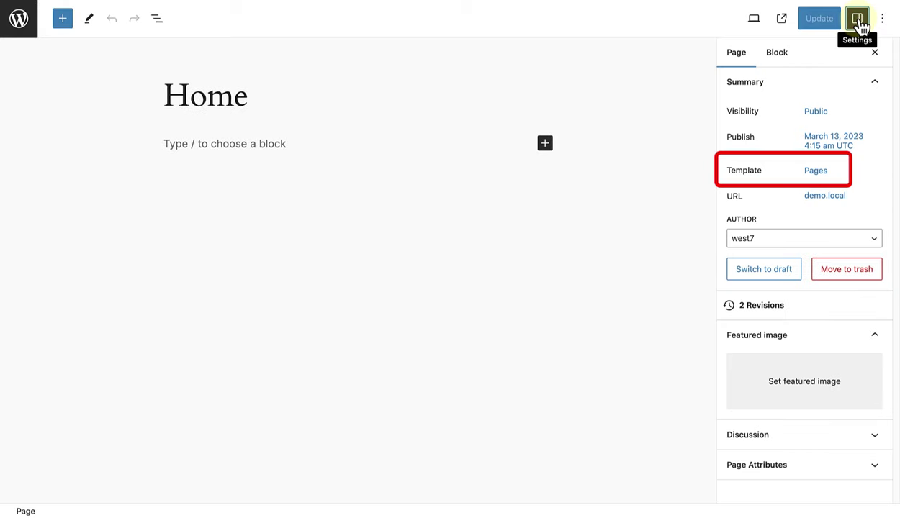
left_click(816, 171)
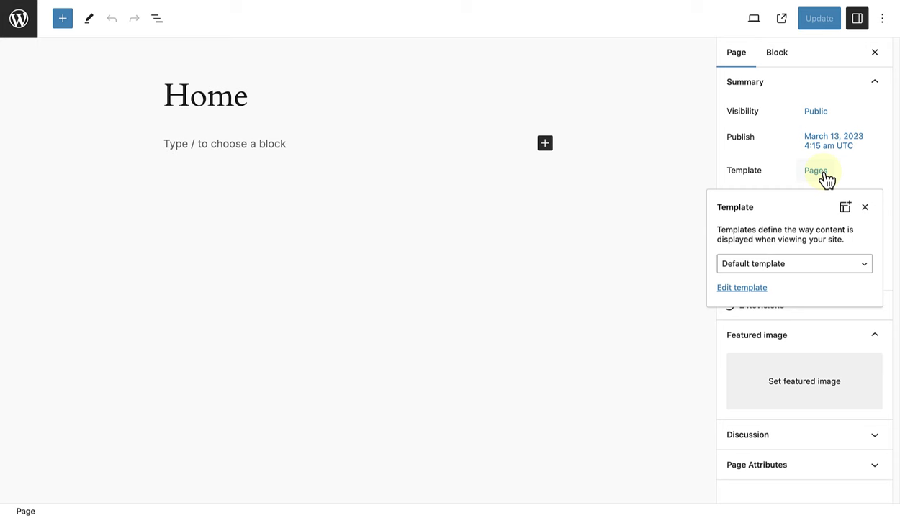
left_click(754, 291)
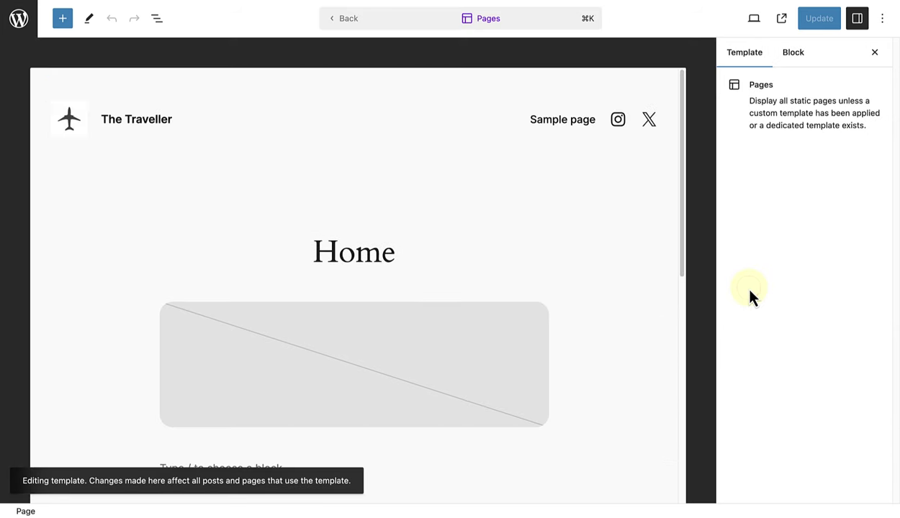
- Inspect the Home content group and type 'Build your home page here...' in the first paragraph
left_click(639, 264)
scroll(639, 265, "down", 5)
scroll(640, 266, "down", 5)
scroll(640, 267, "up", 5)
scroll(640, 266, "up", 4)
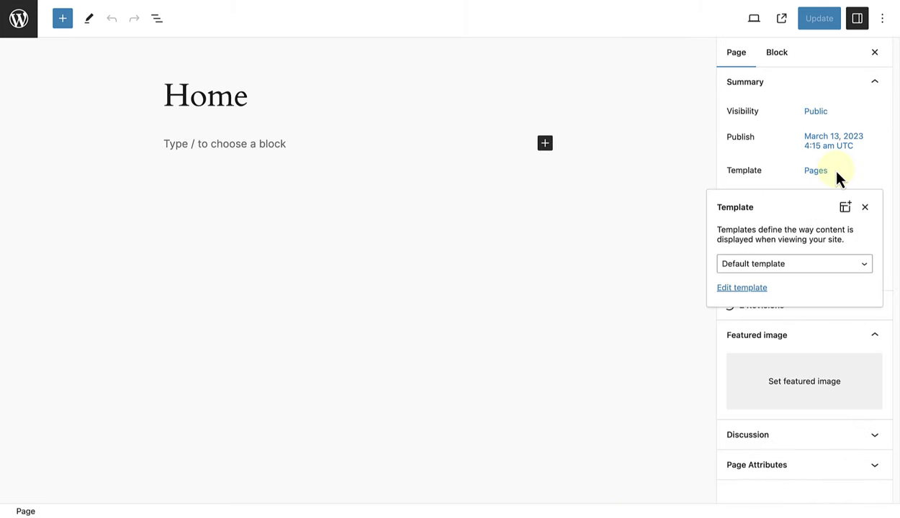
left_click(186, 141)
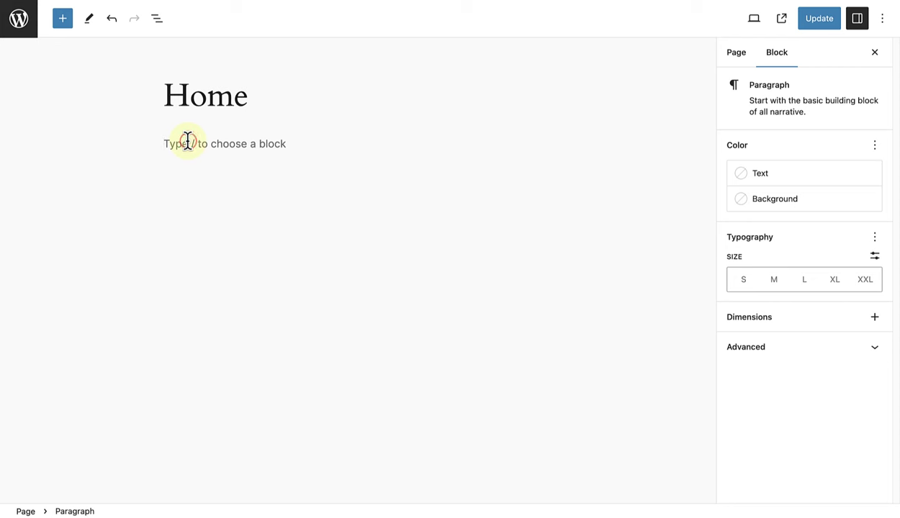
type("Build your home page here...")
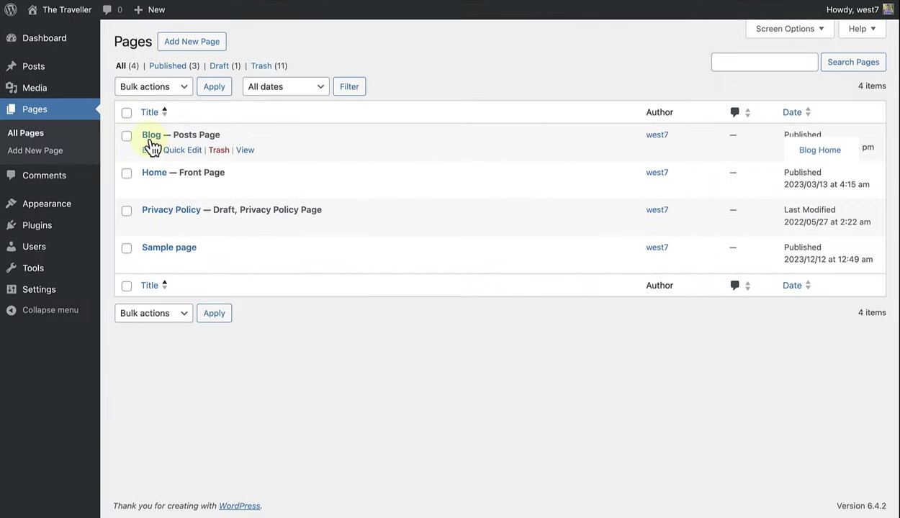
- Open the Blog page, which shows latest posts with the Blog Home template, for editing
left_click(151, 137)
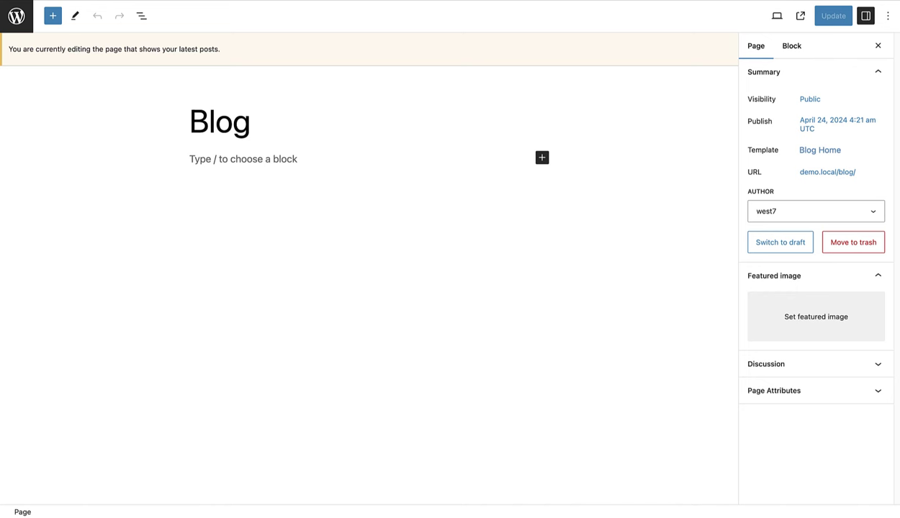